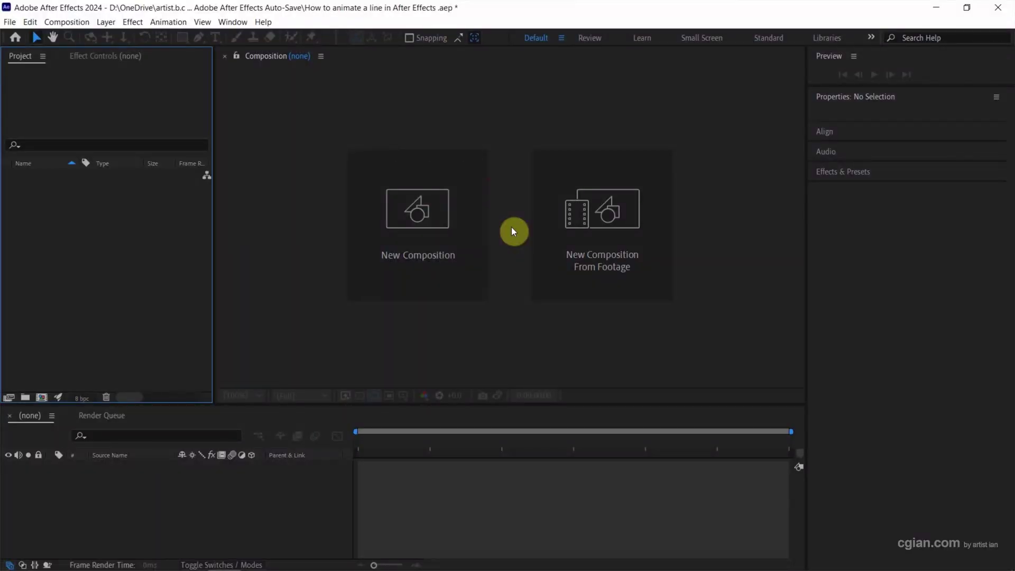
Step: Create the HD 1920x1080 Comp 1 and drag AE Purple Background.jpg into its timeline
{"action": "left_click", "coordinate": [420, 219]}
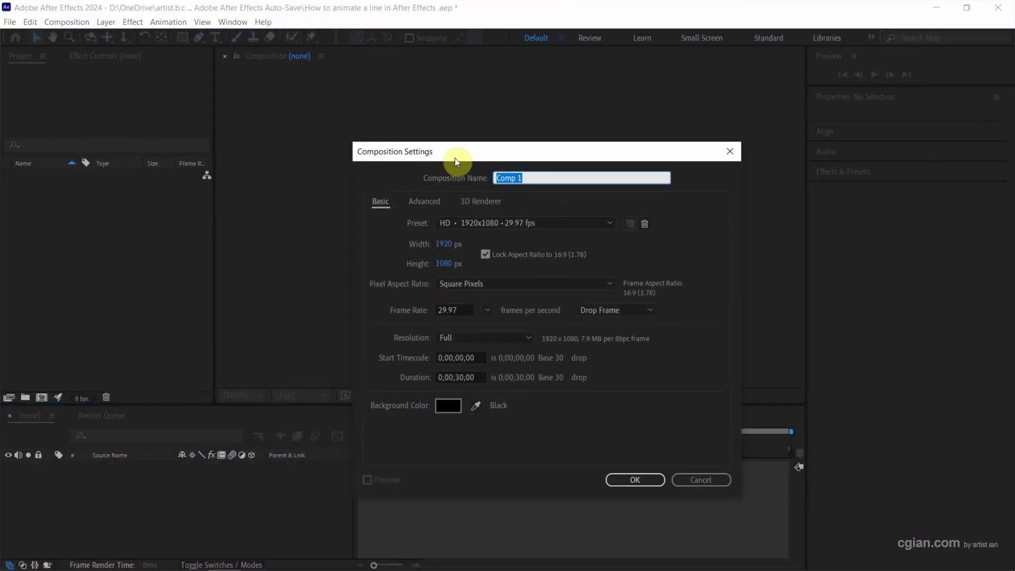
{"action": "left_click", "coordinate": [632, 479]}
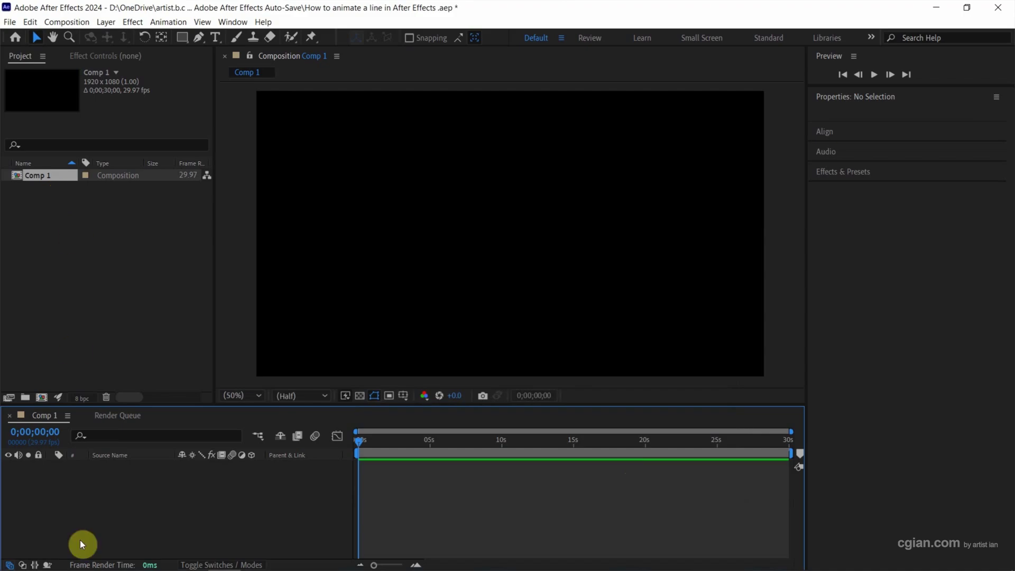
{"action": "left_click", "coordinate": [60, 564]}
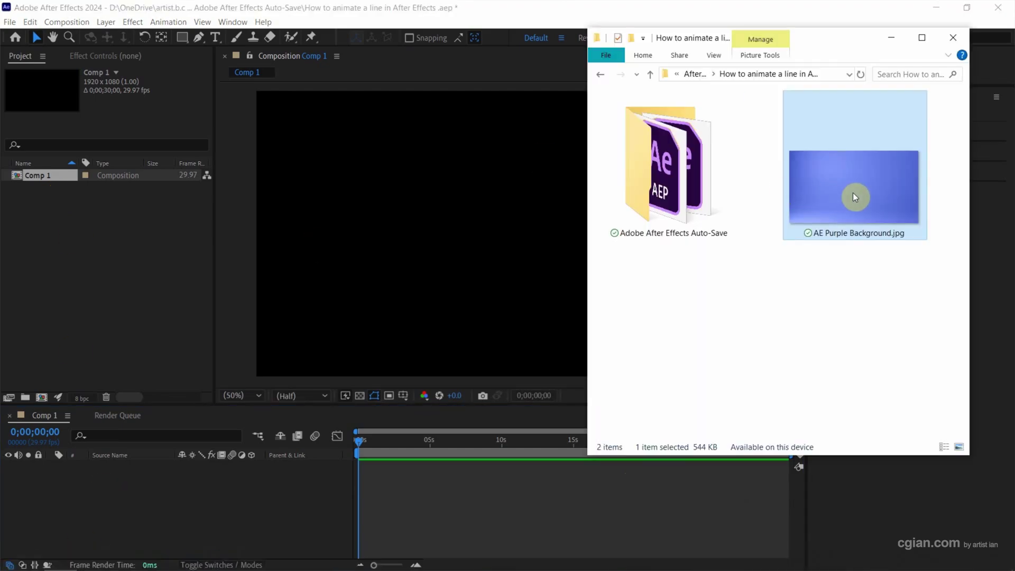
{"action": "left_click_drag", "start_coordinate": [855, 192], "coordinate": [141, 497]}
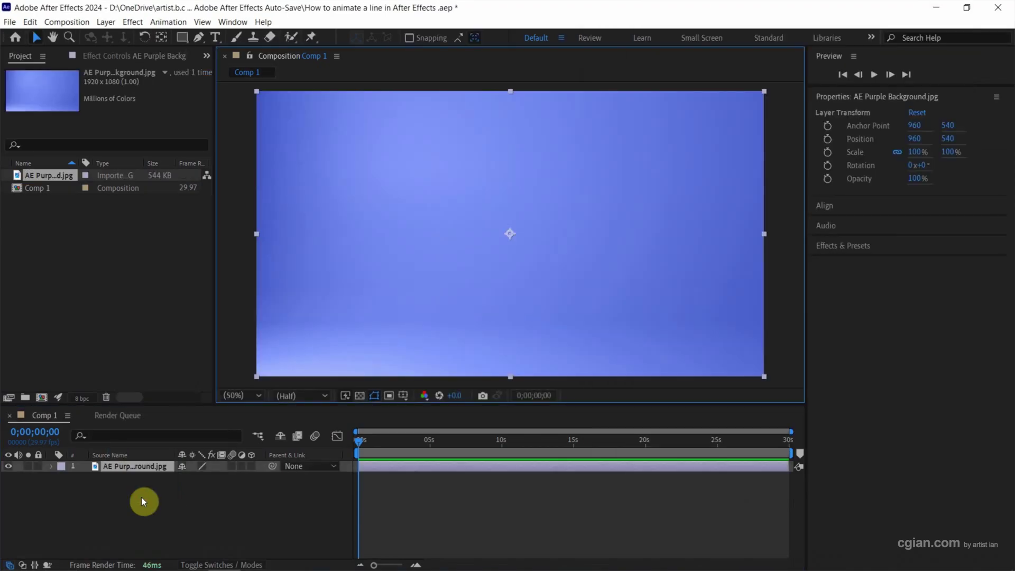
Step: Lock the background layer and Pen-draw a 1 px white horizontal line across the canvas
{"action": "left_click", "coordinate": [37, 467]}
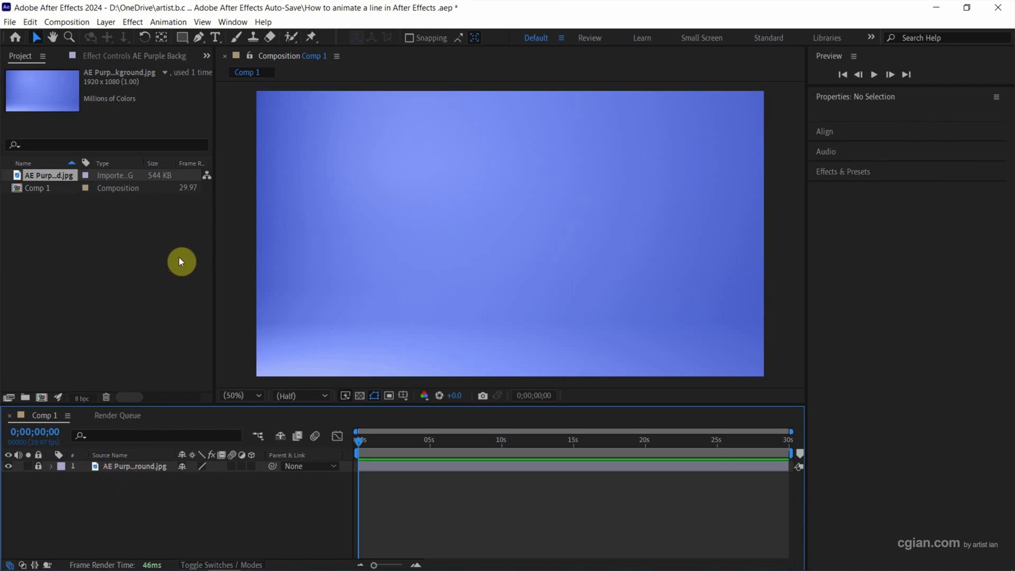
{"action": "left_click", "coordinate": [199, 41]}
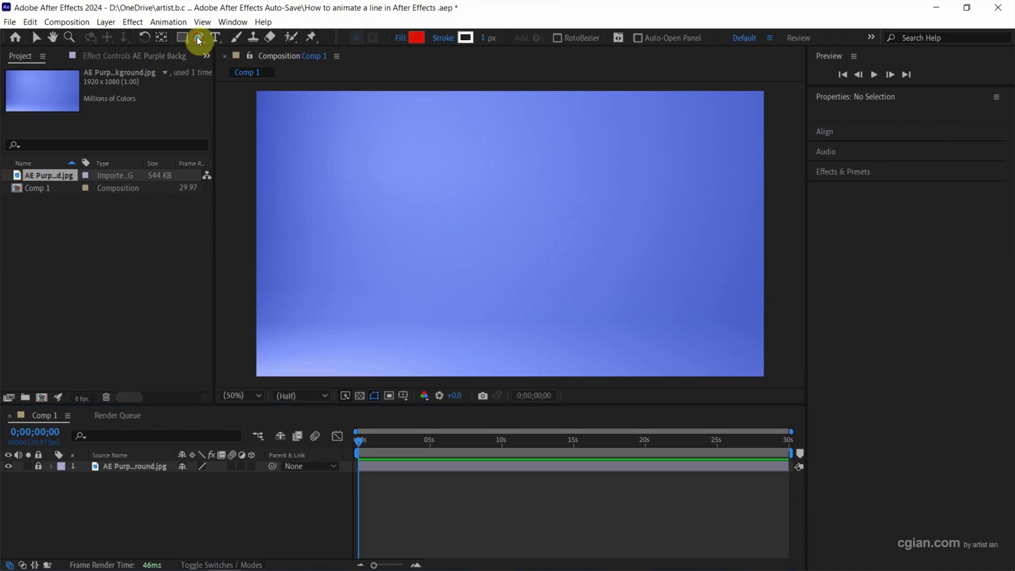
{"action": "left_click", "coordinate": [330, 236]}
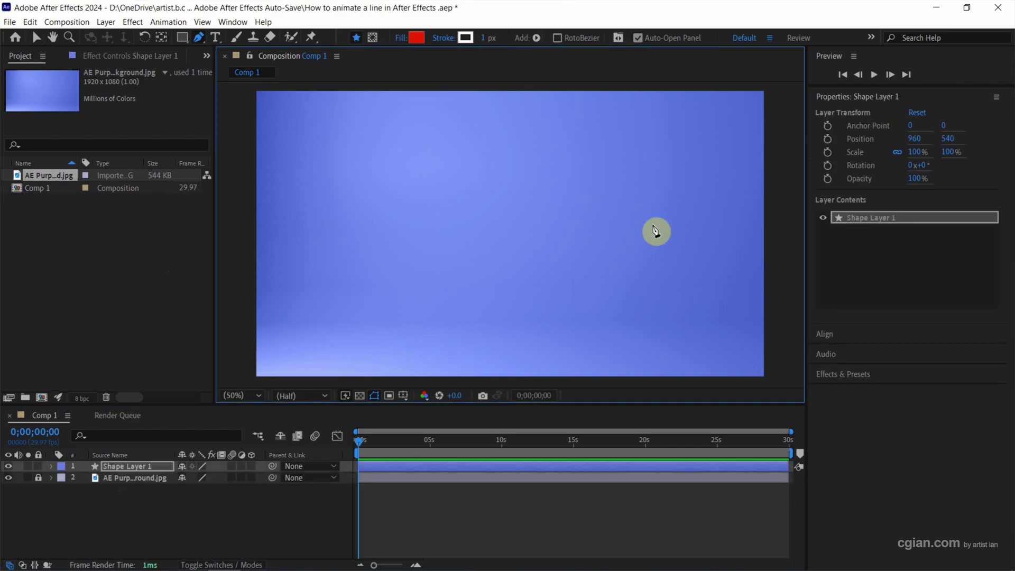
{"action": "left_click", "coordinate": [675, 228]}
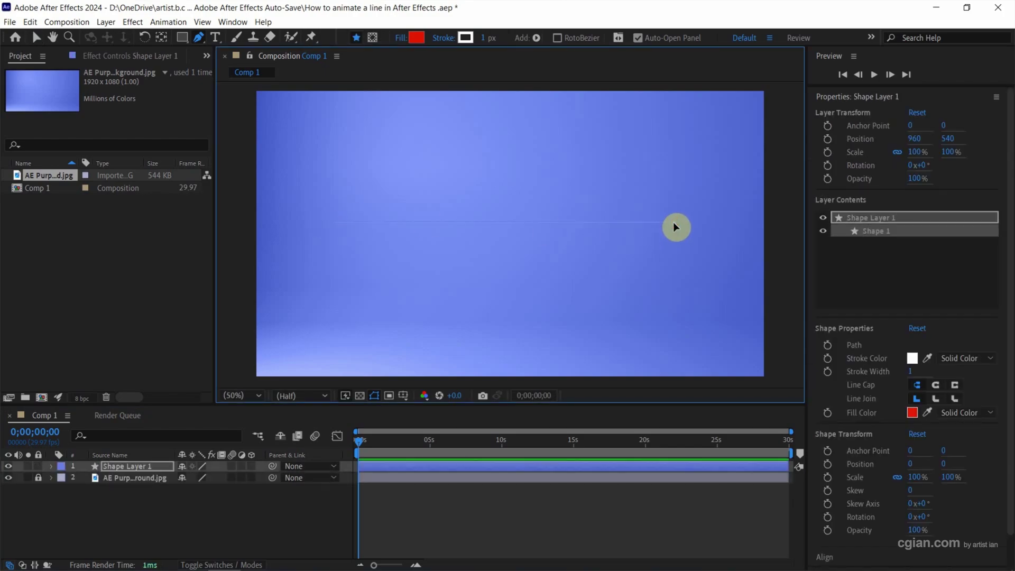
Step: Set the line's stroke width to 40 px and pull Bezier handles from its middle point
{"action": "mouse_move", "coordinate": [487, 45]}
{"action": "left_mouse_down"}
{"action": "mouse_move", "coordinate": [496, 42]}
{"action": "mouse_move", "coordinate": [486, 43]}
{"action": "left_mouse_up"}
{"action": "left_click", "coordinate": [486, 40]}
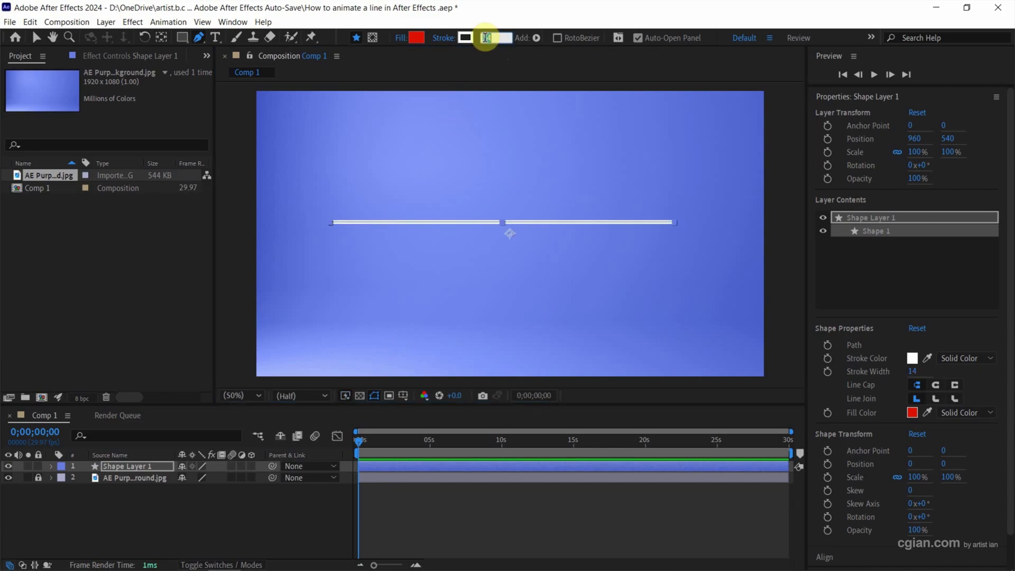
{"action": "type", "text": "40"}
{"action": "key", "text": "Return"}
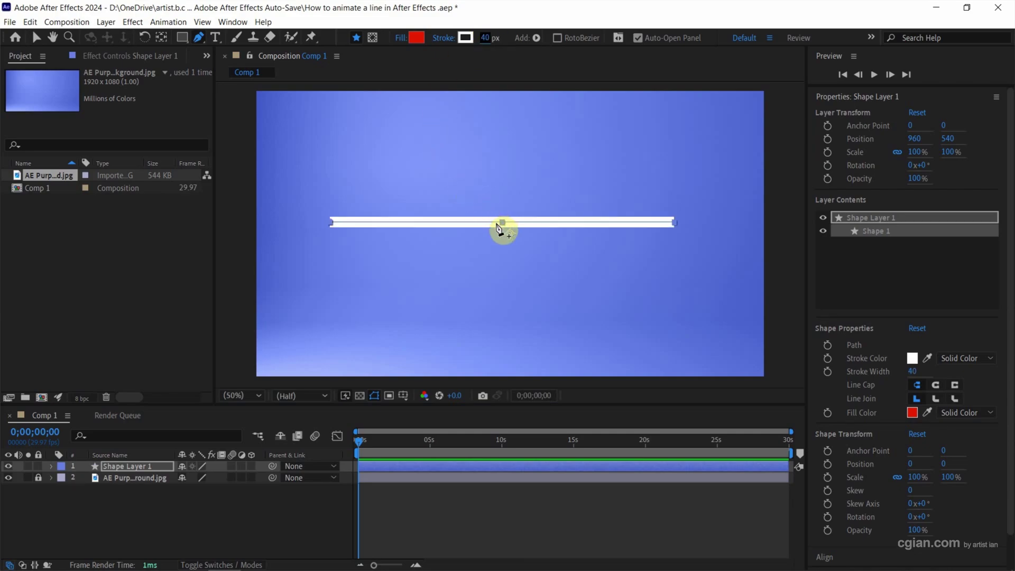
{"action": "left_click_drag", "start_coordinate": [503, 225], "coordinate": [614, 229]}
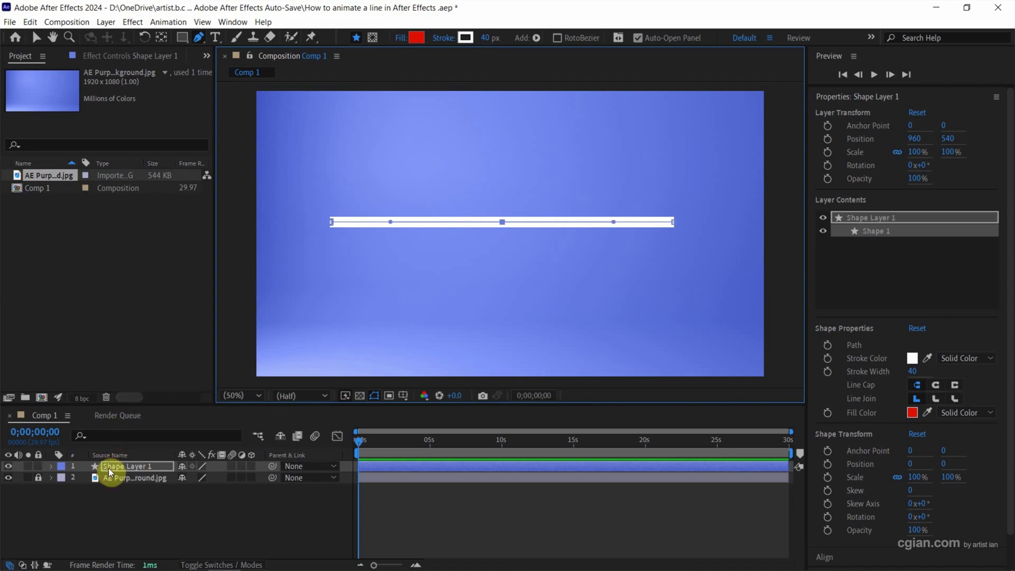
Step: Add Trim Paths to Shape Layer 1 and expand it to show Start 0%, End 100%, Offset 0°
{"action": "left_click", "coordinate": [53, 465]}
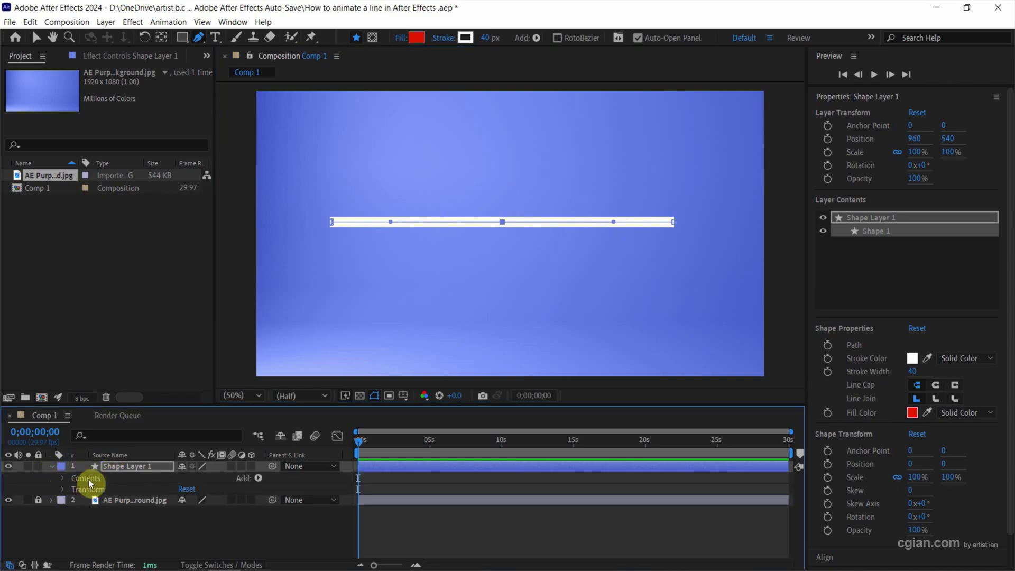
{"action": "left_click", "coordinate": [257, 478]}
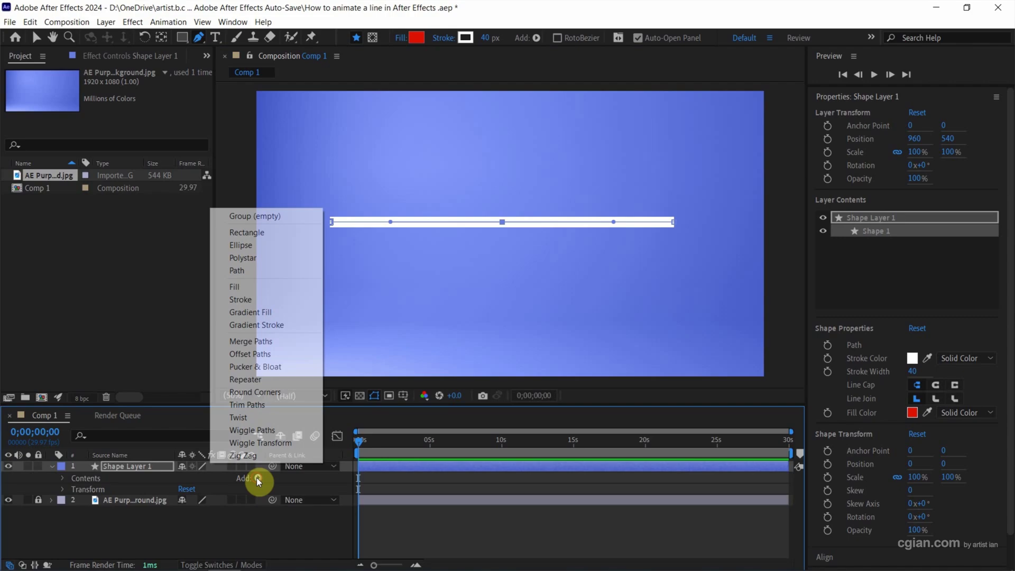
{"action": "left_click", "coordinate": [269, 404]}
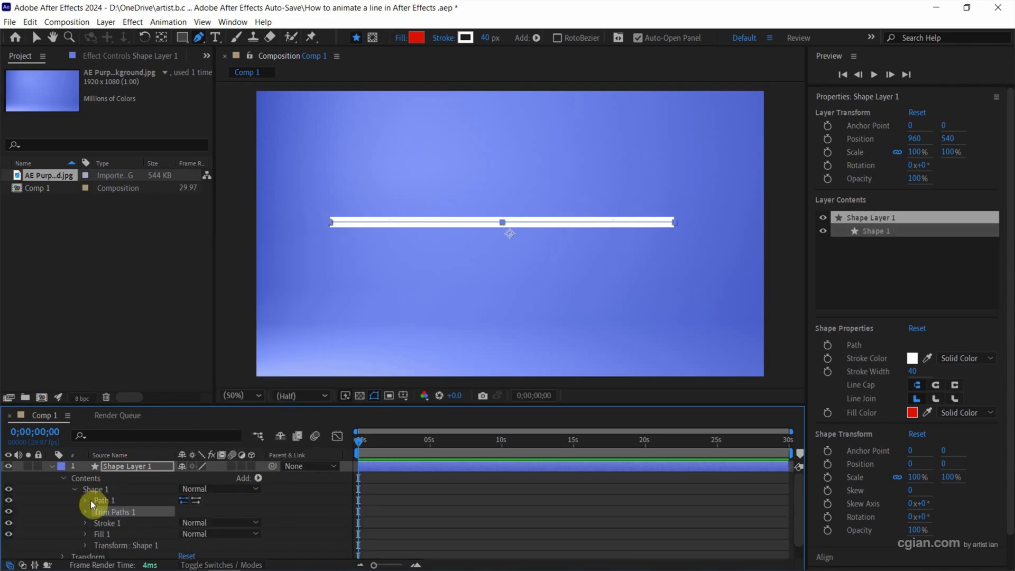
{"action": "left_click", "coordinate": [84, 512]}
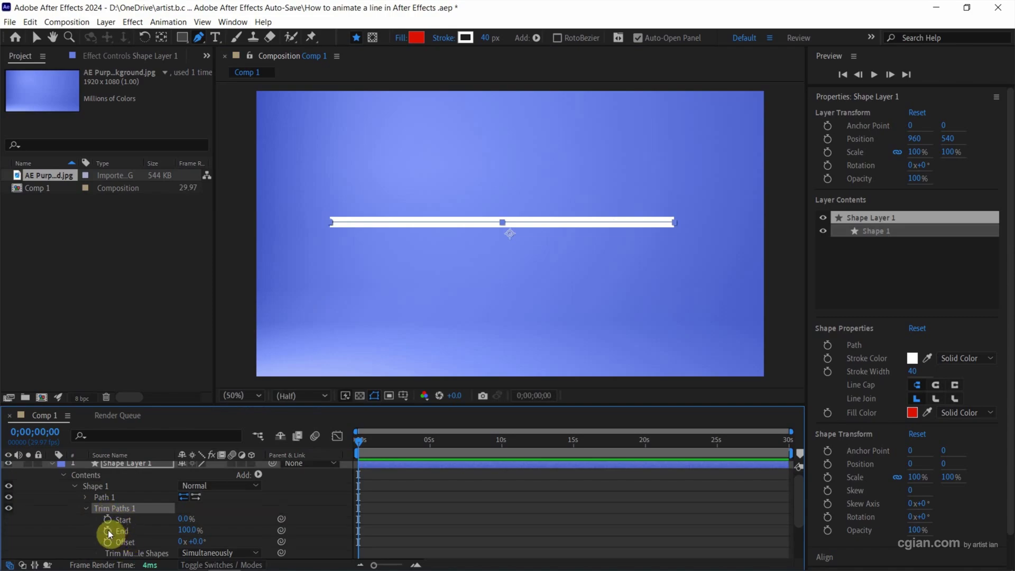
Step: Keyframe Trim Paths End rising from 0% at 0s to full length, then preview the draw-on
{"action": "left_click", "coordinate": [108, 531]}
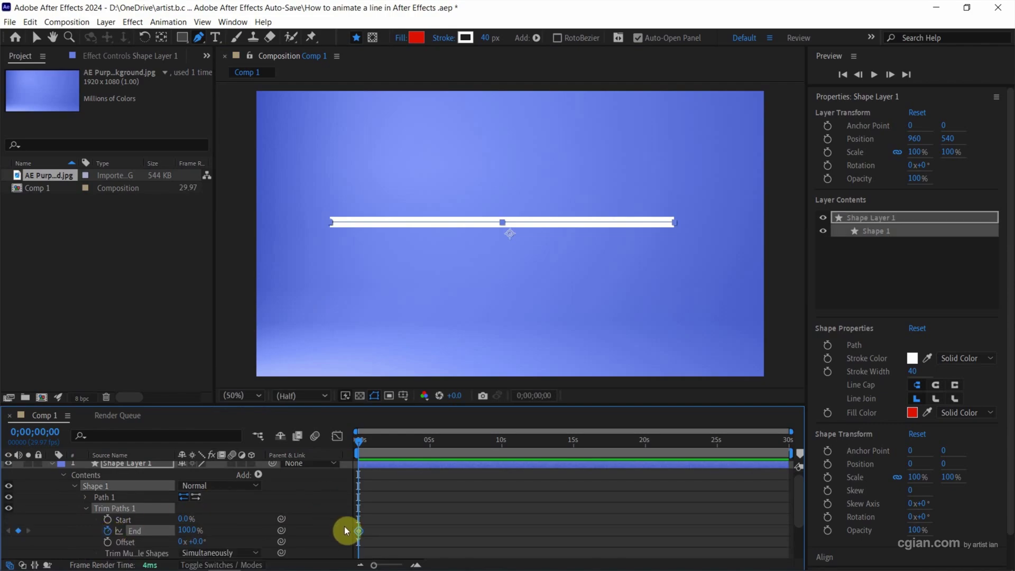
{"action": "left_click_drag", "start_coordinate": [189, 530], "coordinate": [99, 540]}
{"action": "left_click_drag", "start_coordinate": [360, 443], "coordinate": [378, 448]}
{"action": "mouse_move", "coordinate": [180, 532]}
{"action": "left_mouse_down"}
{"action": "mouse_move", "coordinate": [265, 537]}
{"action": "mouse_move", "coordinate": [188, 535]}
{"action": "mouse_move", "coordinate": [253, 532]}
{"action": "left_mouse_up"}
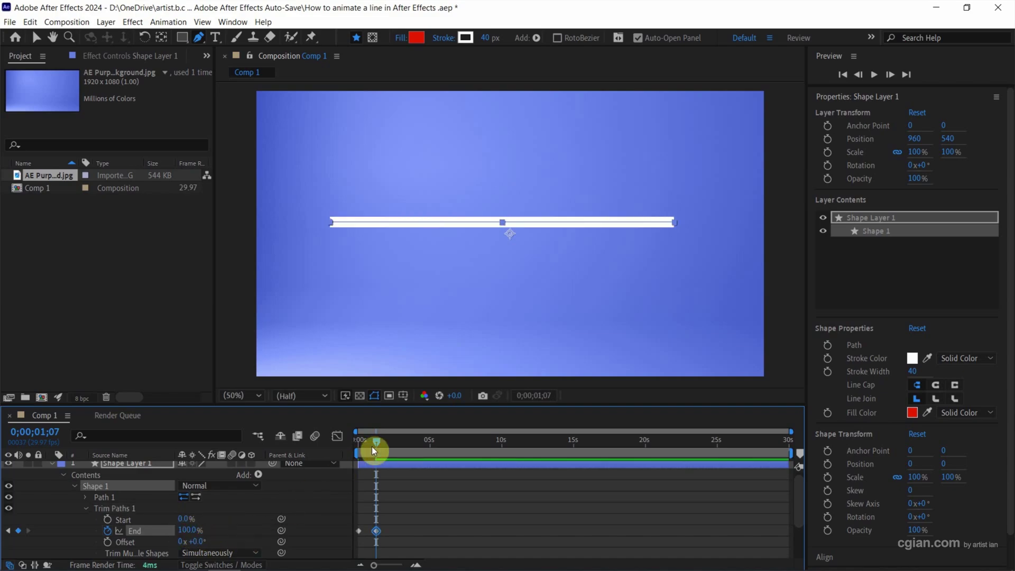
{"action": "left_click_drag", "start_coordinate": [376, 440], "coordinate": [341, 443]}
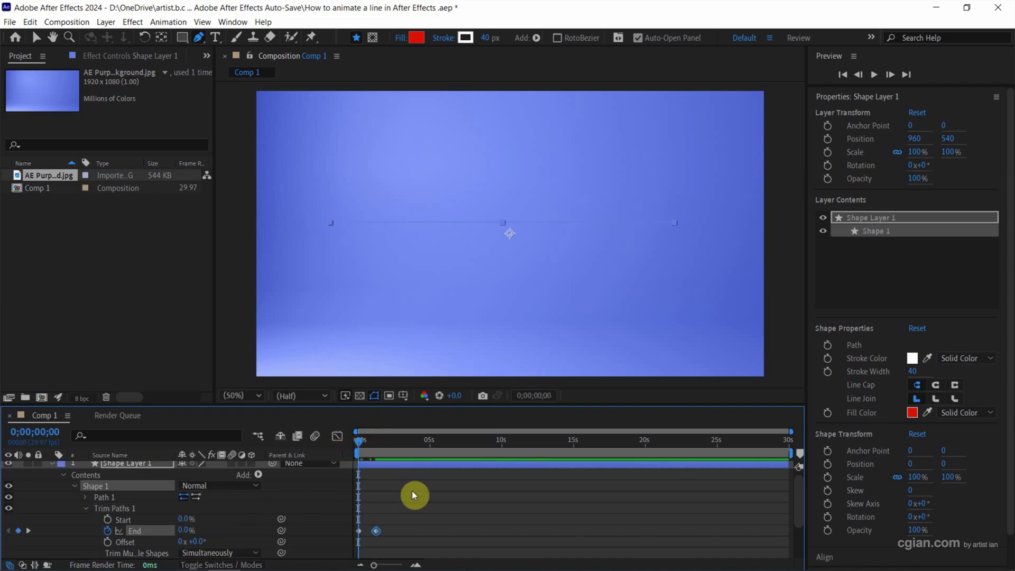
{"action": "key", "text": "space"}
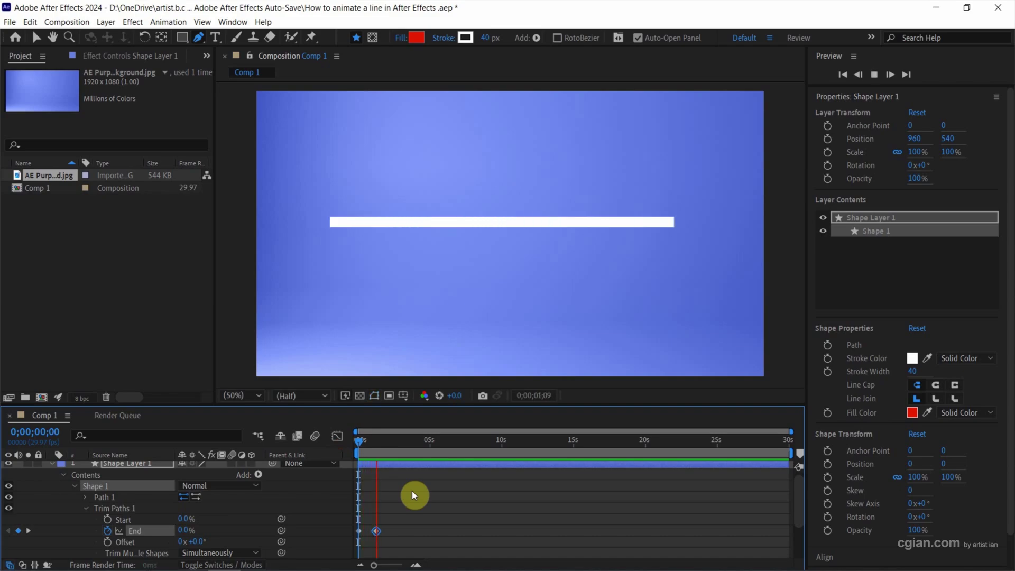
{"action": "key", "text": "space"}
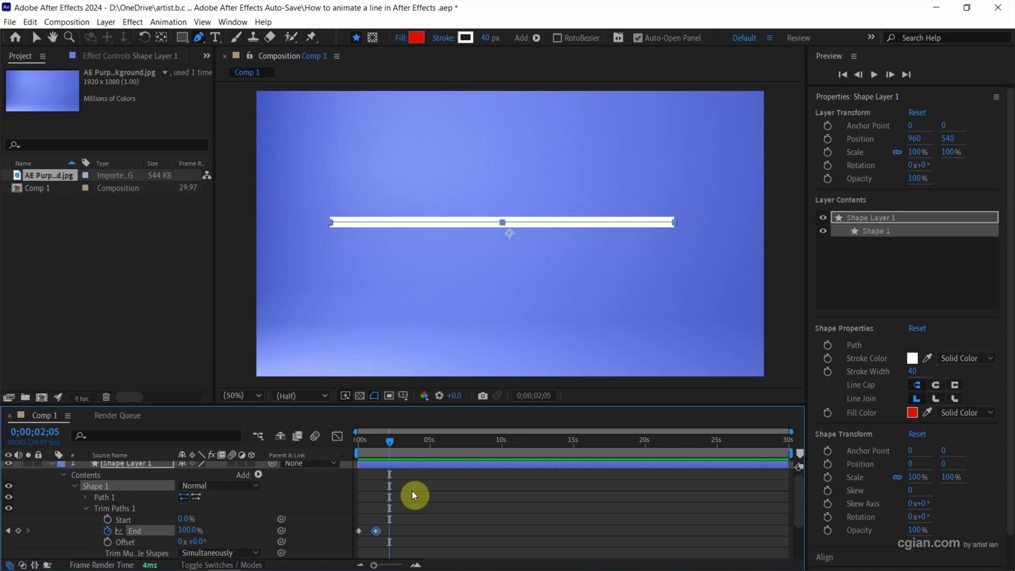
Step: Start Path keyframing and, at 2;20, make the centre vertex smooth and drag it into a deep sag
{"action": "left_click", "coordinate": [86, 497]}
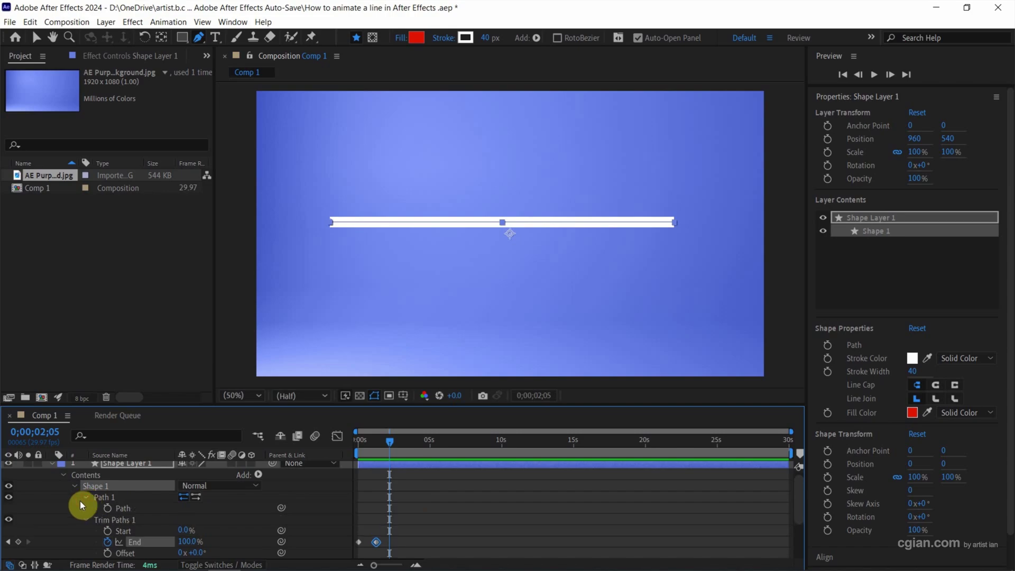
{"action": "left_click", "coordinate": [107, 508]}
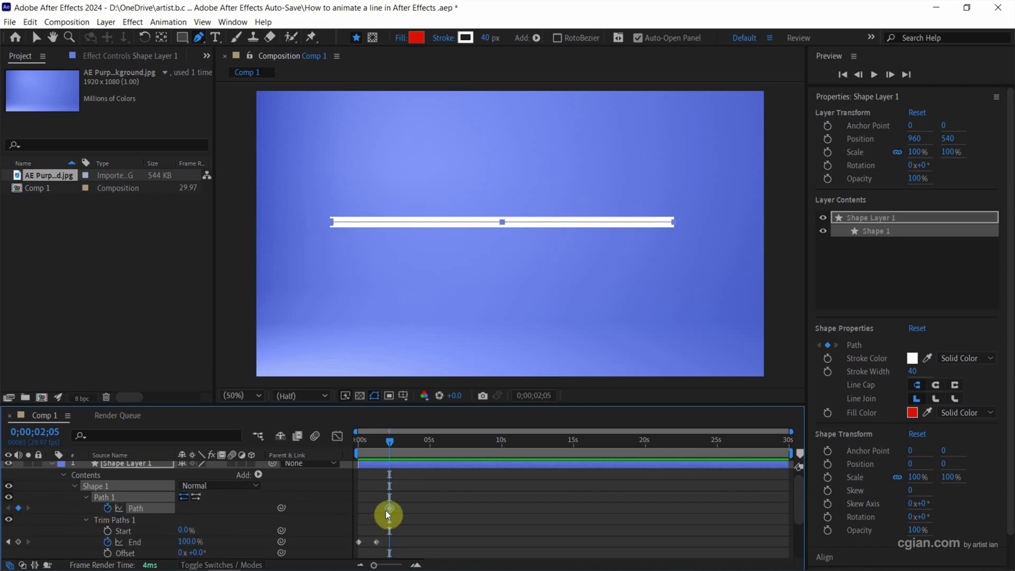
{"action": "scroll", "coordinate": [382, 513], "scroll_direction": "up", "scroll_amount": 5}
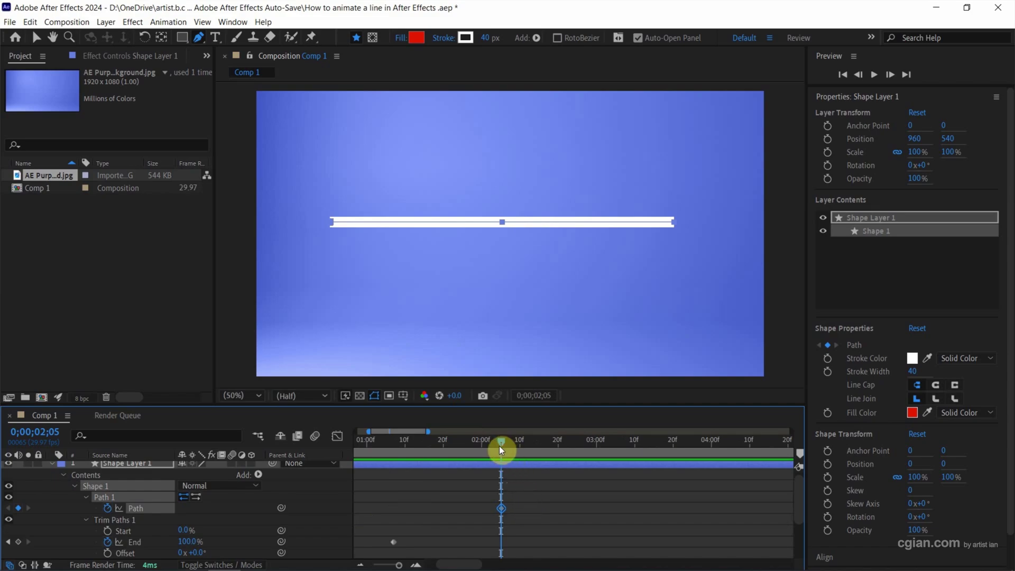
{"action": "left_click_drag", "start_coordinate": [500, 446], "coordinate": [559, 453]}
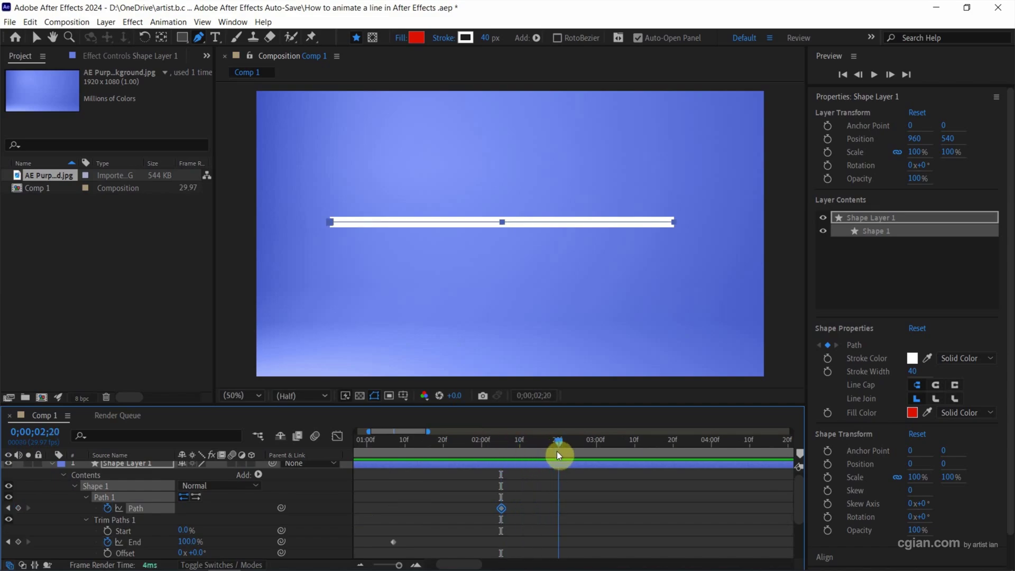
{"action": "left_click", "coordinate": [503, 223], "text": "alt"}
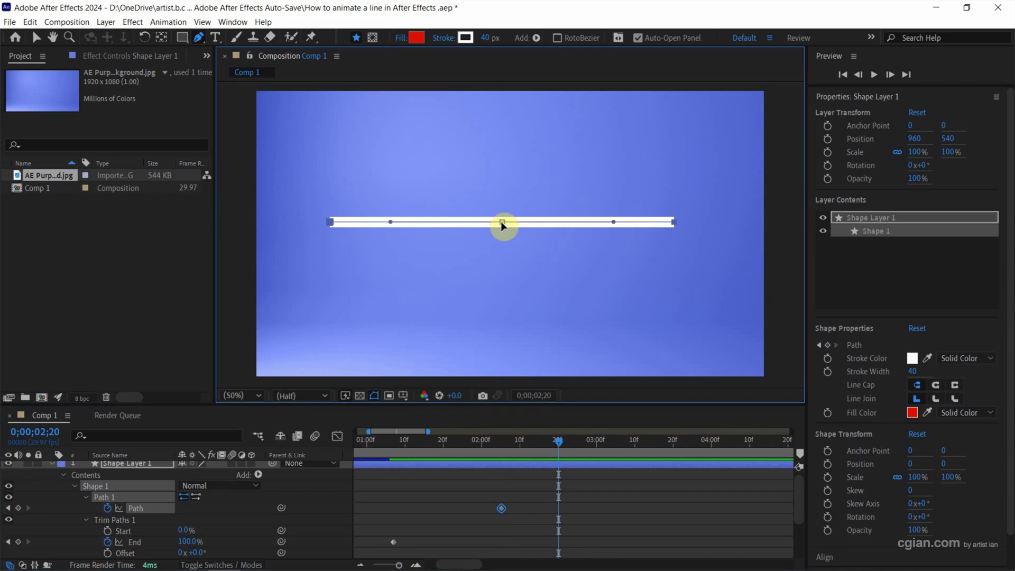
{"action": "left_click_drag", "start_coordinate": [503, 224], "coordinate": [502, 290]}
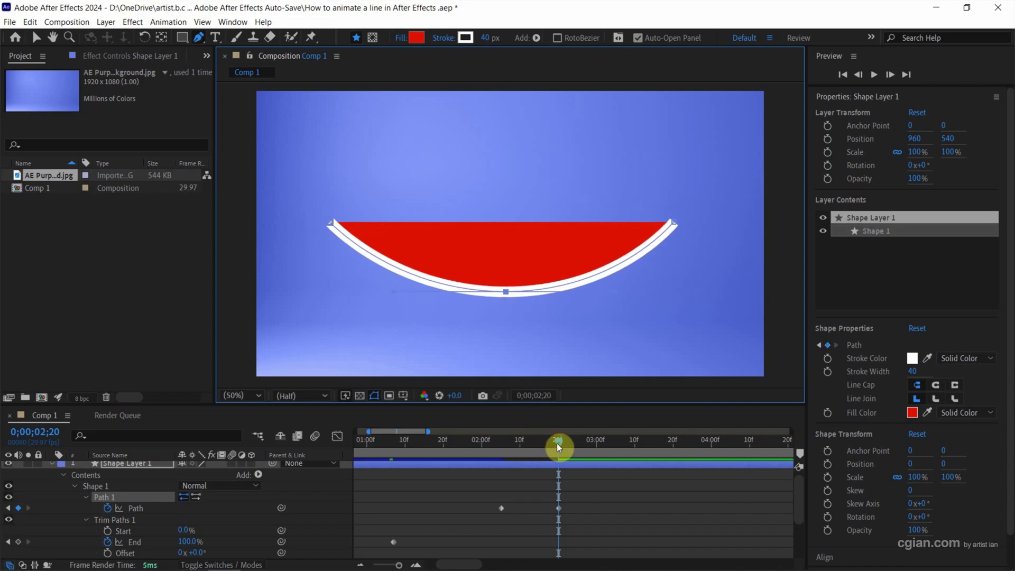
Step: Reshape the centre point at 3;00, 3;07 and 3;09 so the line bows slightly upward
{"action": "left_click_drag", "start_coordinate": [556, 443], "coordinate": [598, 442]}
{"action": "left_click_drag", "start_coordinate": [507, 293], "coordinate": [506, 203]}
{"action": "left_click_drag", "start_coordinate": [611, 446], "coordinate": [623, 454]}
{"action": "left_click_drag", "start_coordinate": [508, 199], "coordinate": [506, 248]}
{"action": "left_click_drag", "start_coordinate": [623, 444], "coordinate": [632, 452]}
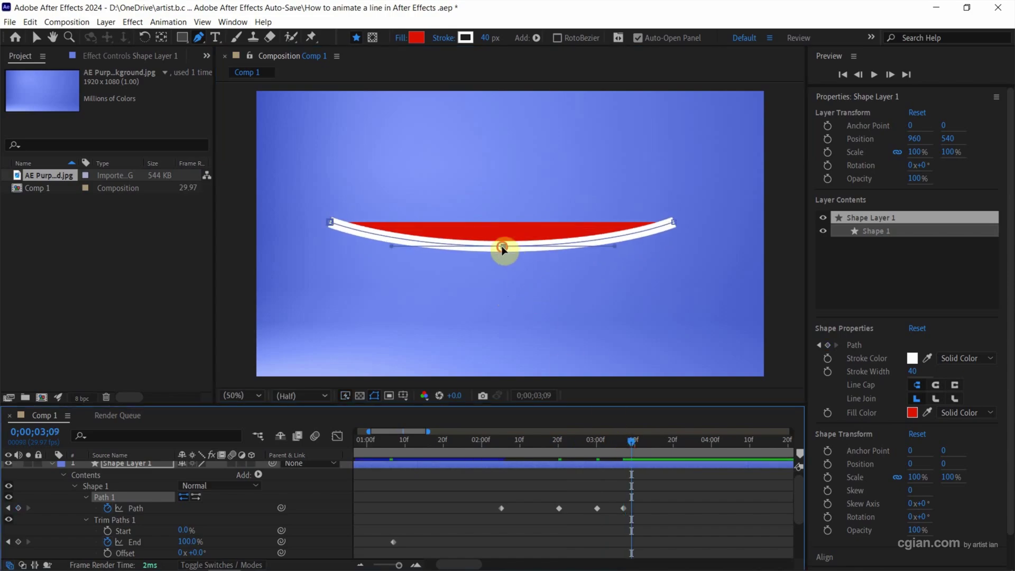
{"action": "left_click_drag", "start_coordinate": [502, 246], "coordinate": [505, 212]}
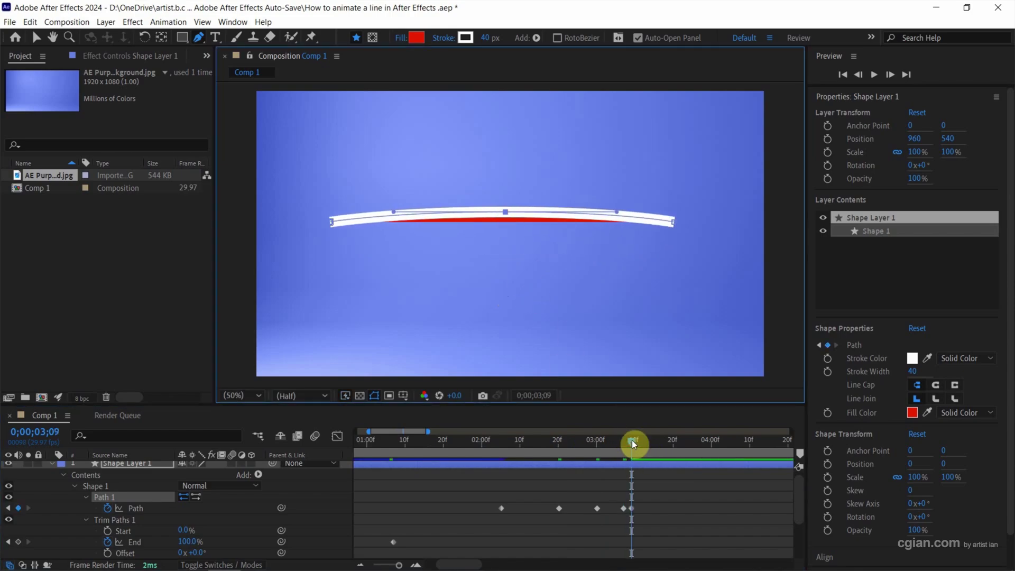
Step: Copy the first straight Path keyframe to 3;11 and nudge it a few frames later
{"action": "left_click", "coordinate": [637, 445]}
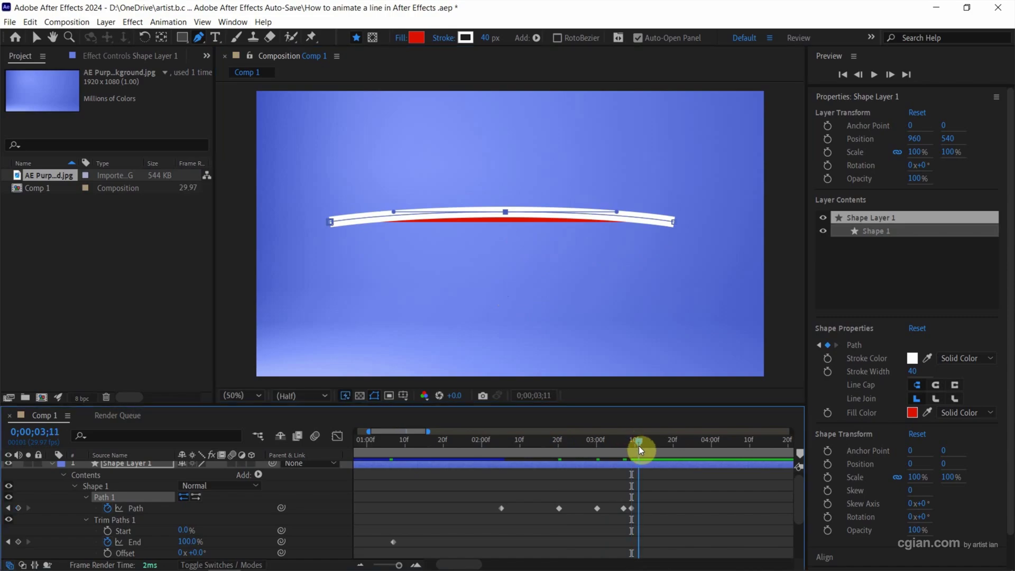
{"action": "left_click", "coordinate": [502, 508]}
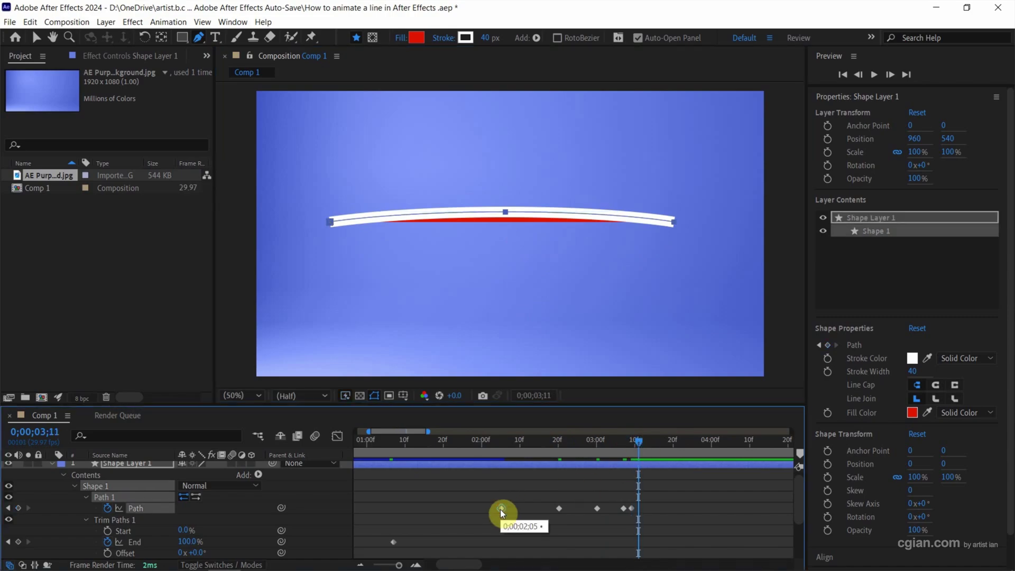
{"action": "key", "text": "ctrl+c"}
{"action": "key", "text": "ctrl+v"}
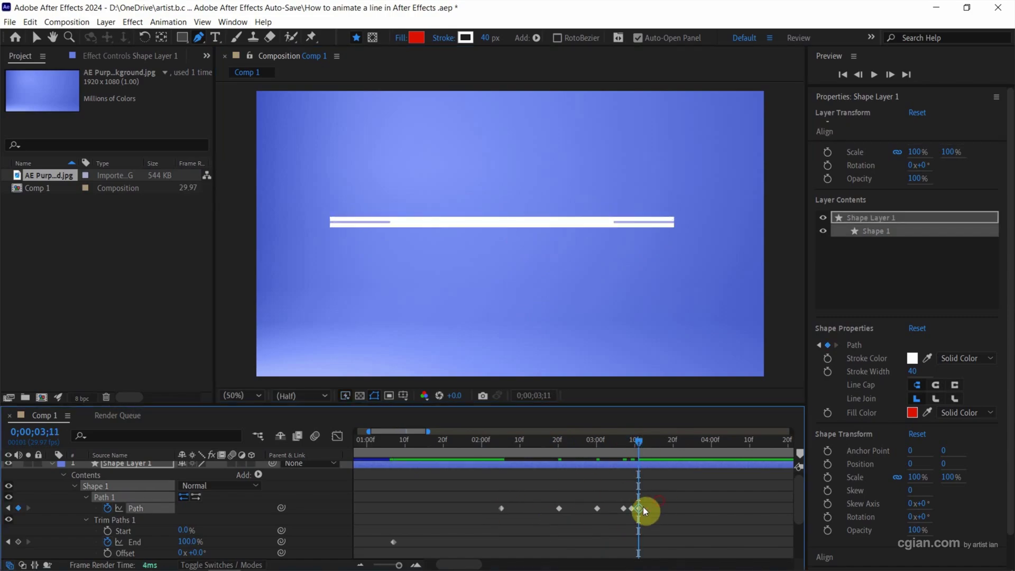
{"action": "left_click", "coordinate": [627, 515]}
{"action": "left_click", "coordinate": [637, 508]}
{"action": "left_click_drag", "start_coordinate": [636, 511], "coordinate": [654, 508]}
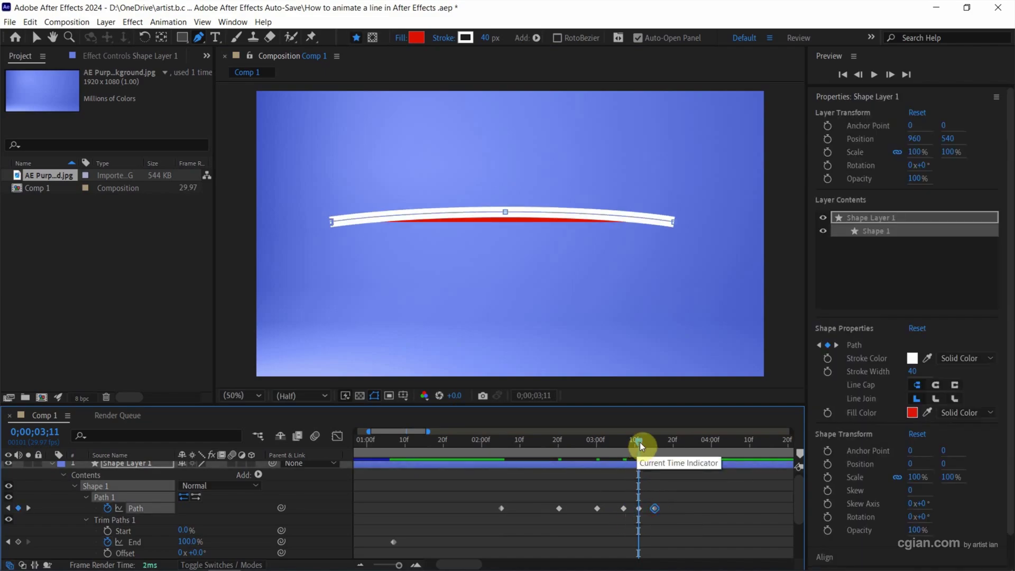
Step: Return to 2;05 and preview the line's bend and spring-back
{"action": "left_click_drag", "start_coordinate": [640, 445], "coordinate": [489, 443]}
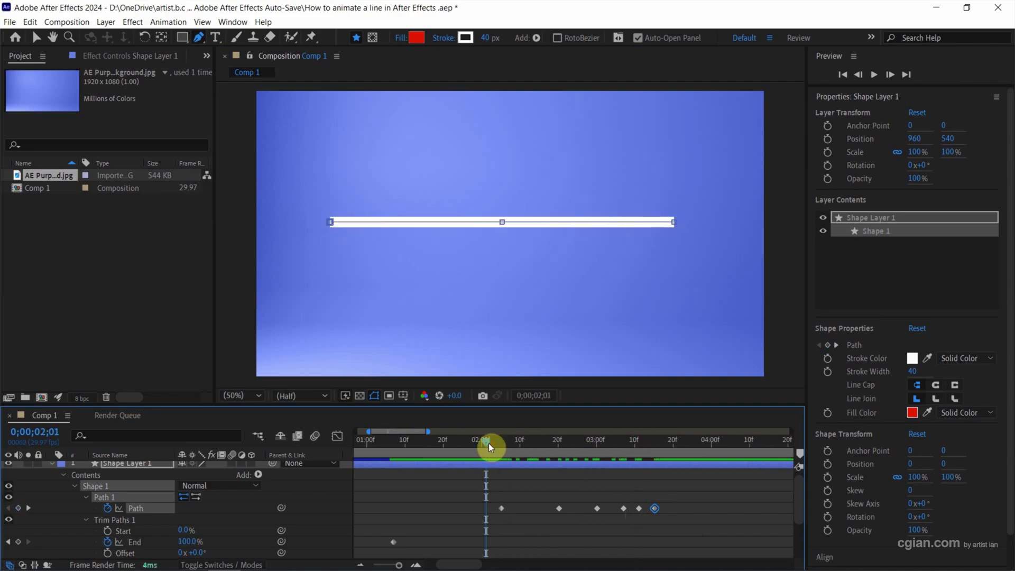
{"action": "key", "text": "space"}
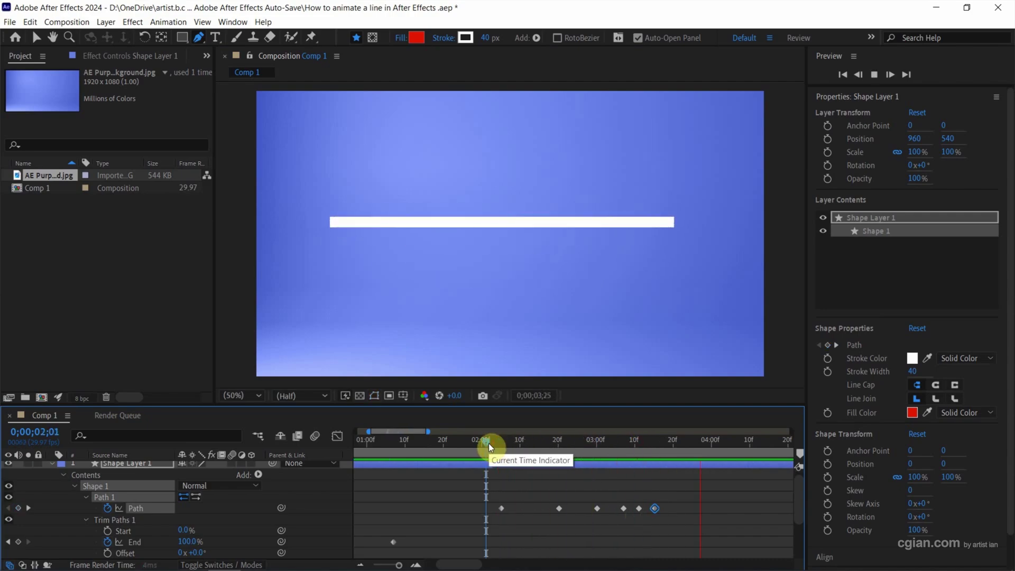
{"action": "key", "text": "space"}
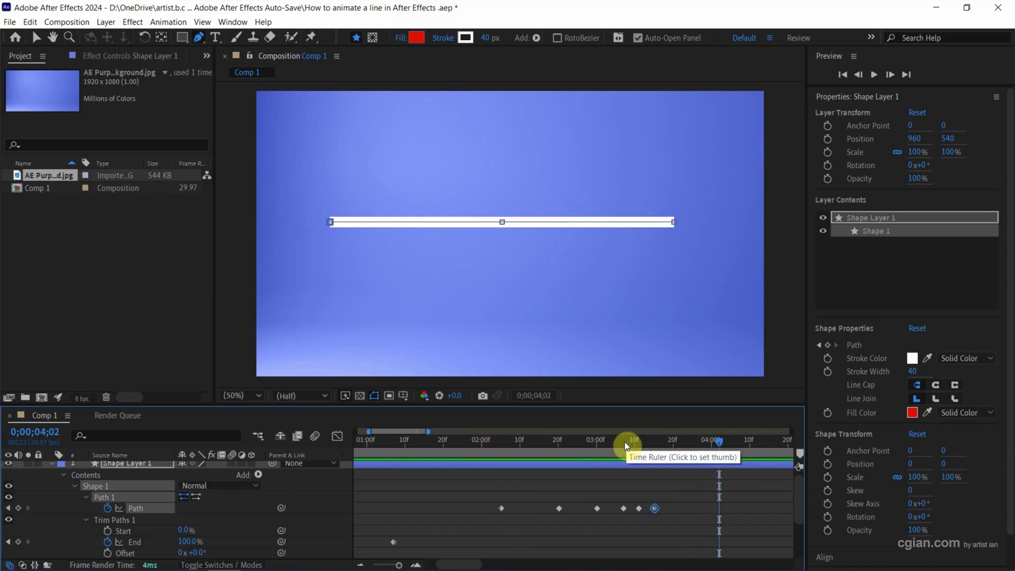
Step: At 2;24, switch the shape's fill from solid red to a radial gradient
{"action": "left_click_drag", "start_coordinate": [626, 443], "coordinate": [576, 442]}
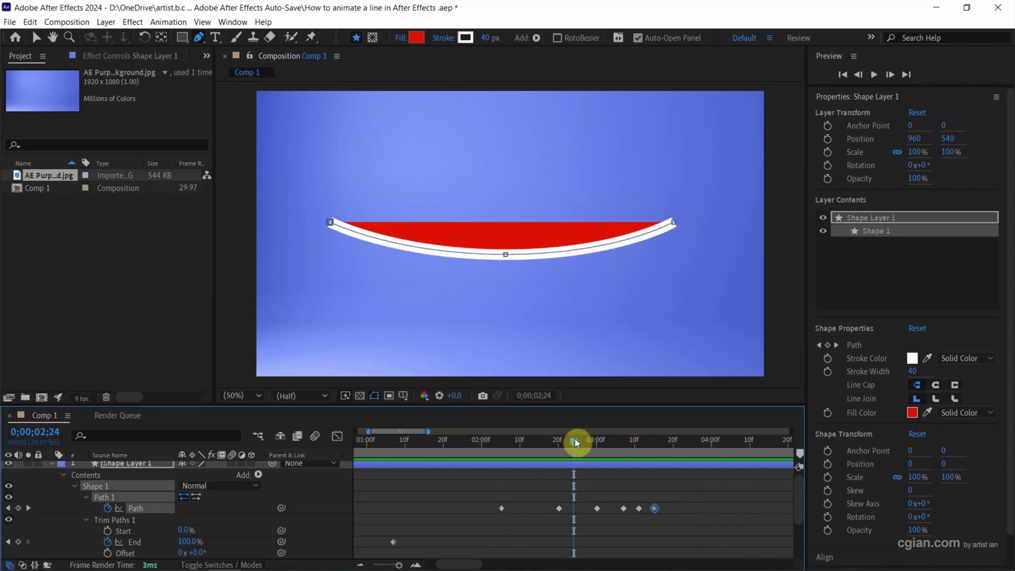
{"action": "left_click", "coordinate": [417, 38], "text": "alt"}
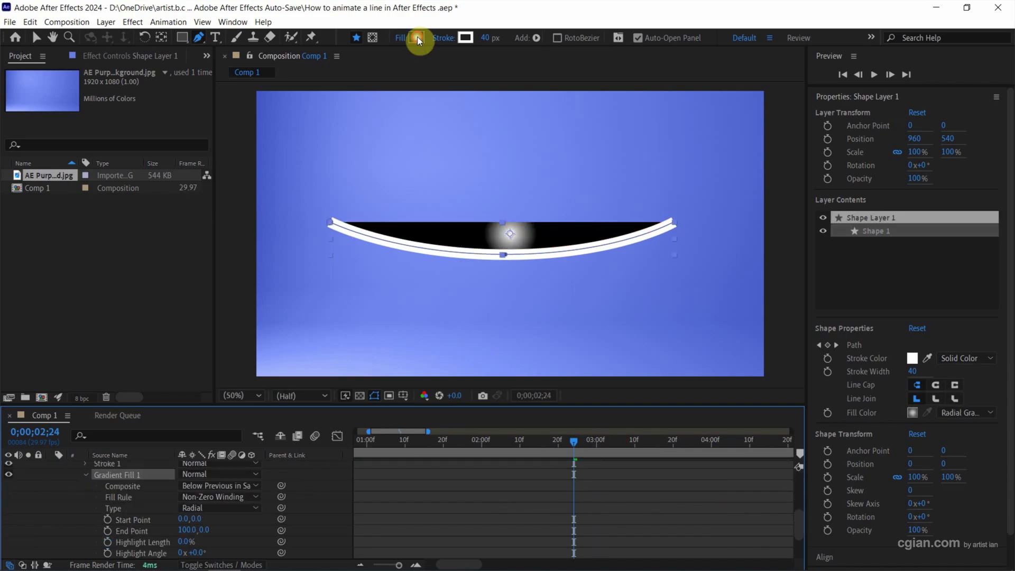